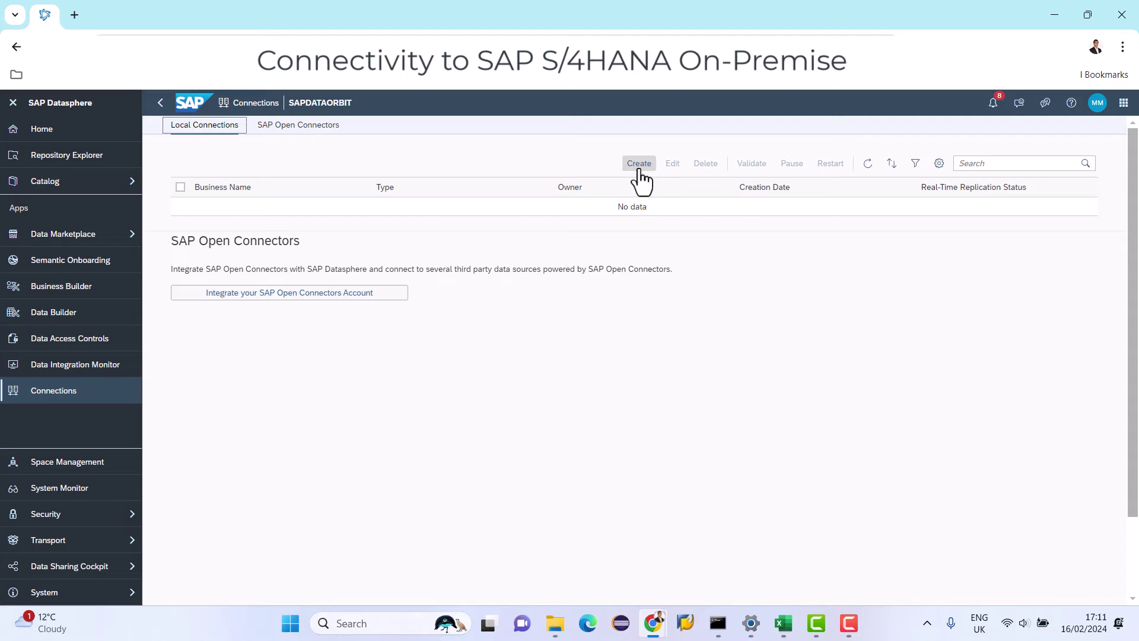
Start a new connection, filter the connection types to SAP sources and choose SAP S/4HANA On-Premise.
click(639, 172)
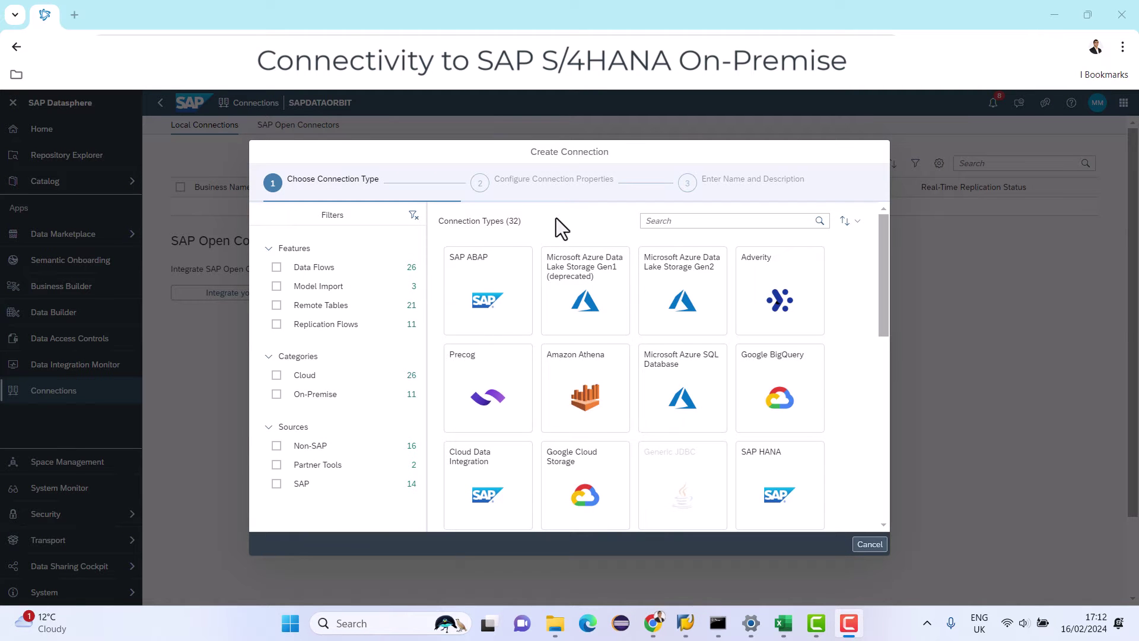
click(282, 485)
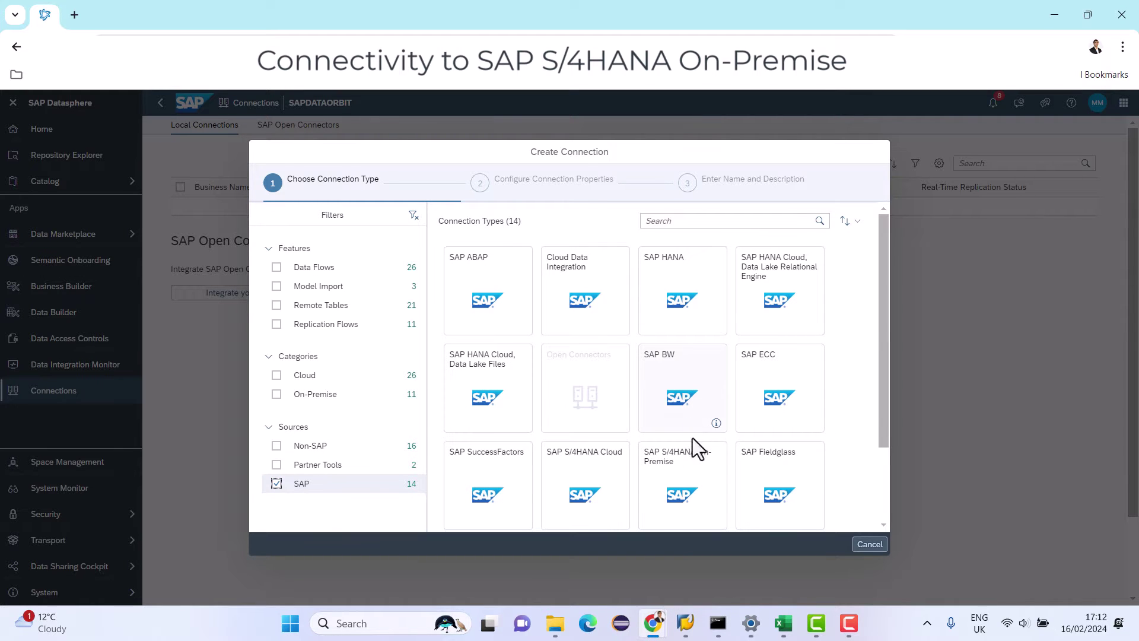
scroll(691, 427, down, 2)
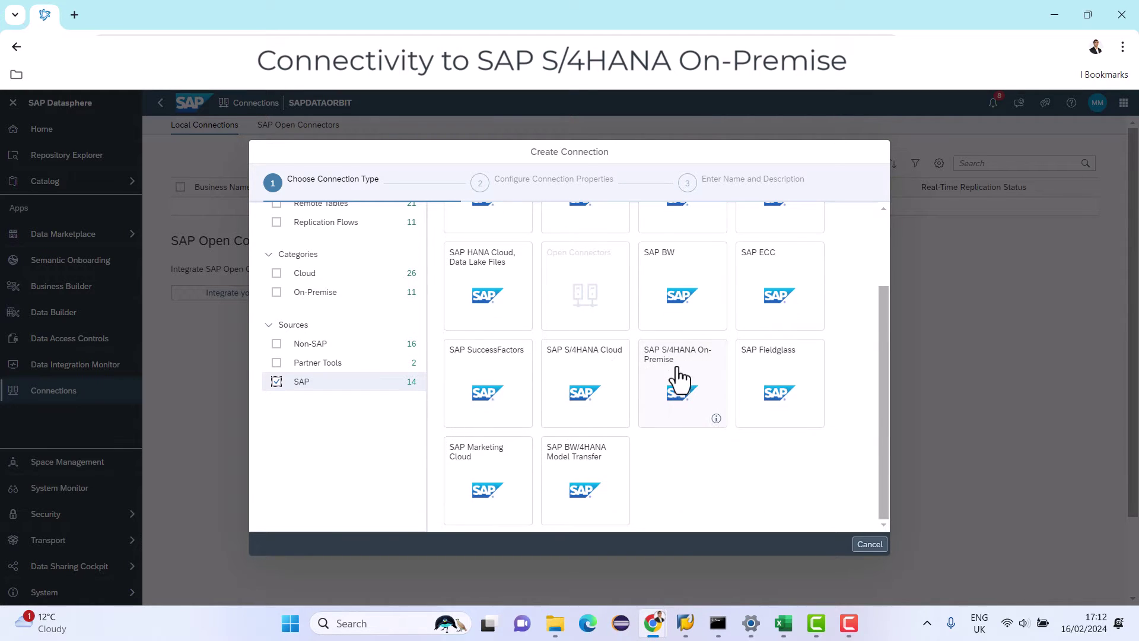
click(680, 379)
click(679, 378)
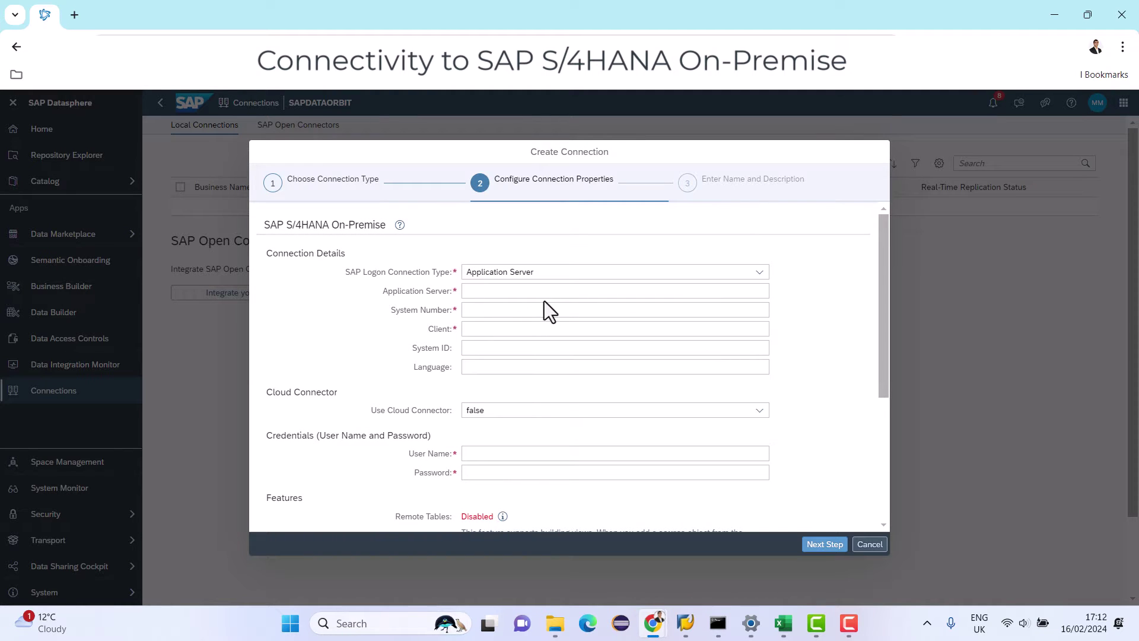
Fill in the connection details with application server 172.17.19.22, system number 00, client 100, system ID MV4 and language EN.
click(528, 290)
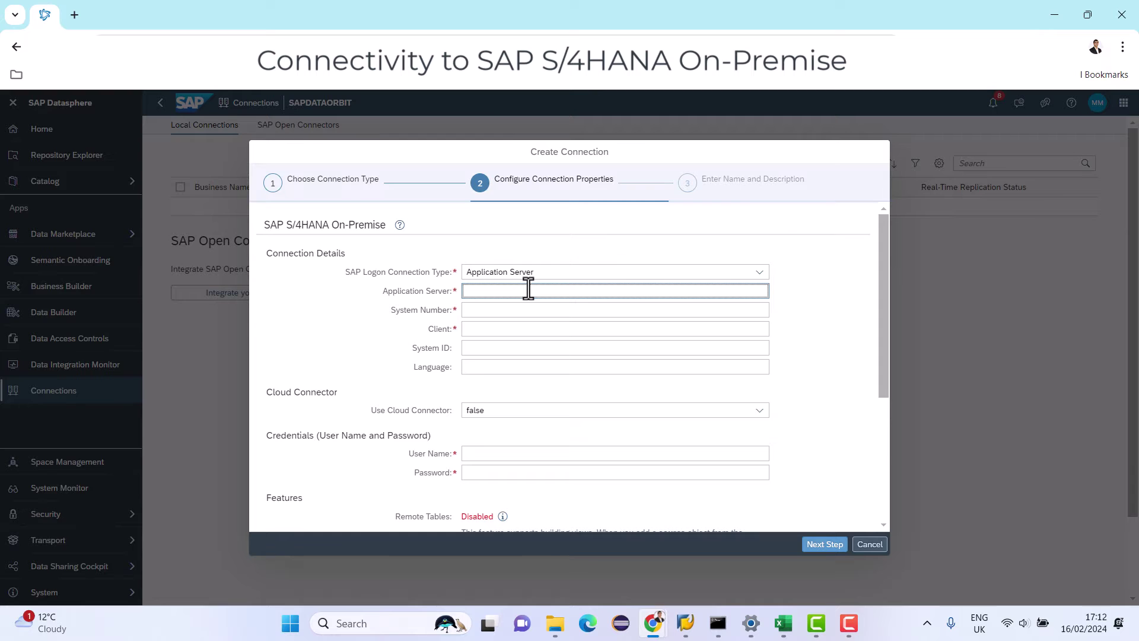
text(172.17.19.22)
key(Tab)
text(00)
key(Tab)
text(100)
key(Tab)
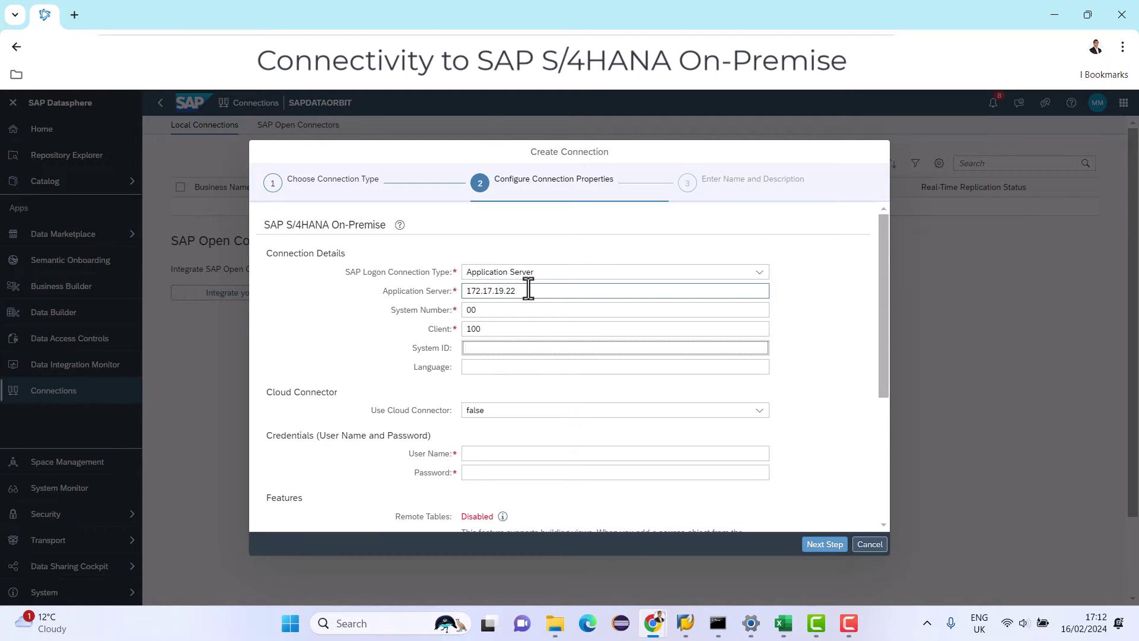
text(MV4)
click(506, 368)
text(EN)
click(549, 389)
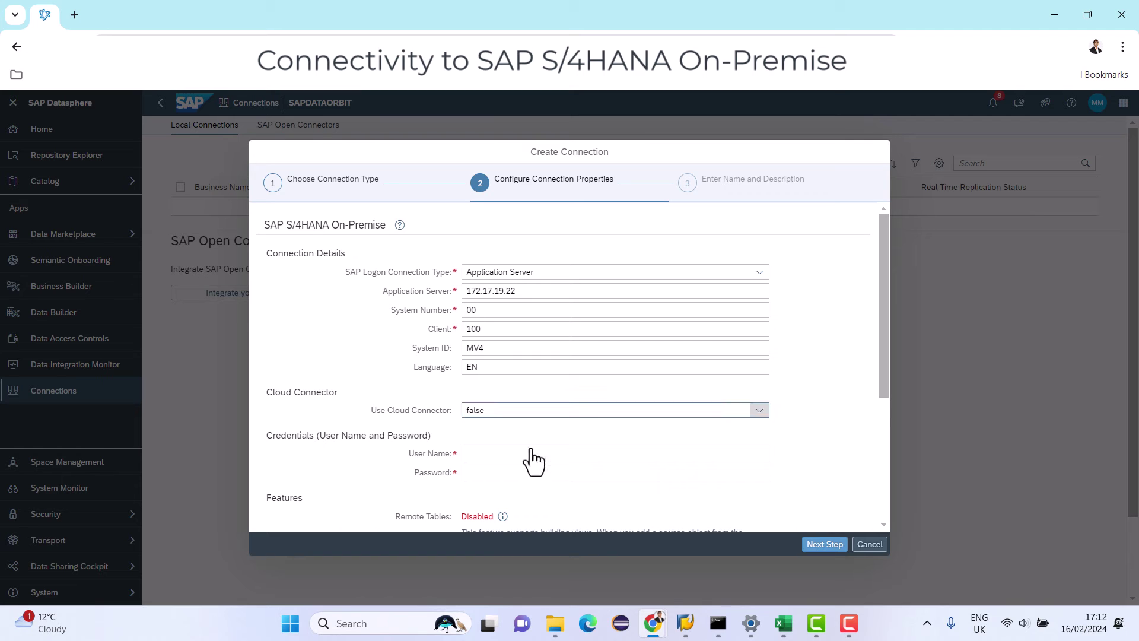
Fill in the connection's user name and password from the saved credentials.
click(532, 454)
click(621, 493)
click(673, 453)
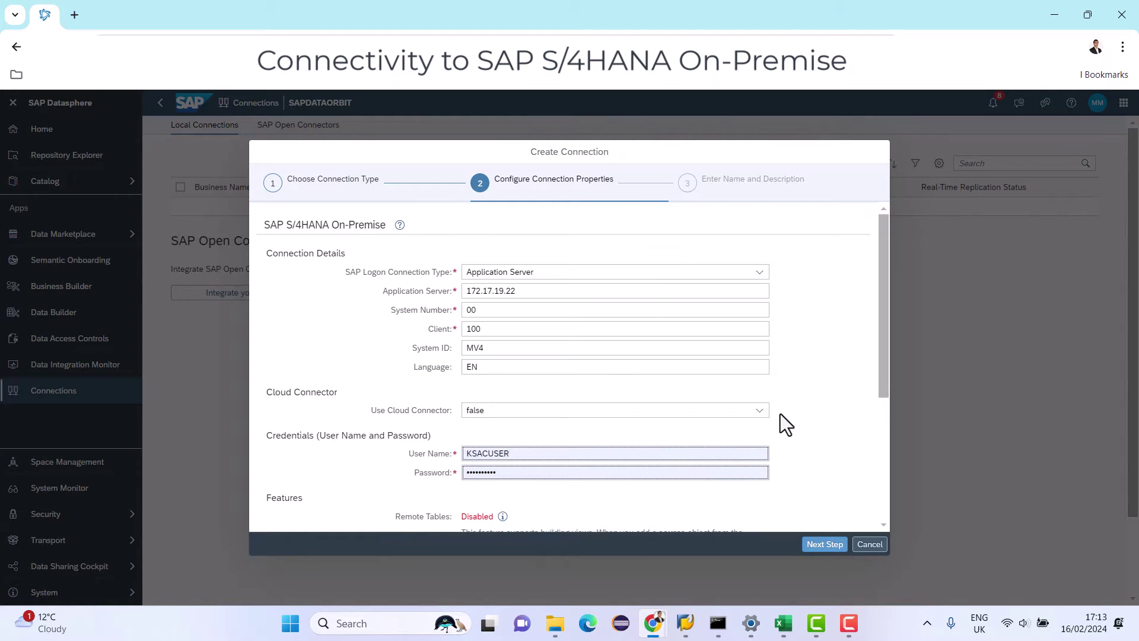
Set the Data Provisioning Agent to DPA_SAPDATAORBIT and check the status of remote tables, data flows and replication flows.
scroll(780, 419, down, 4)
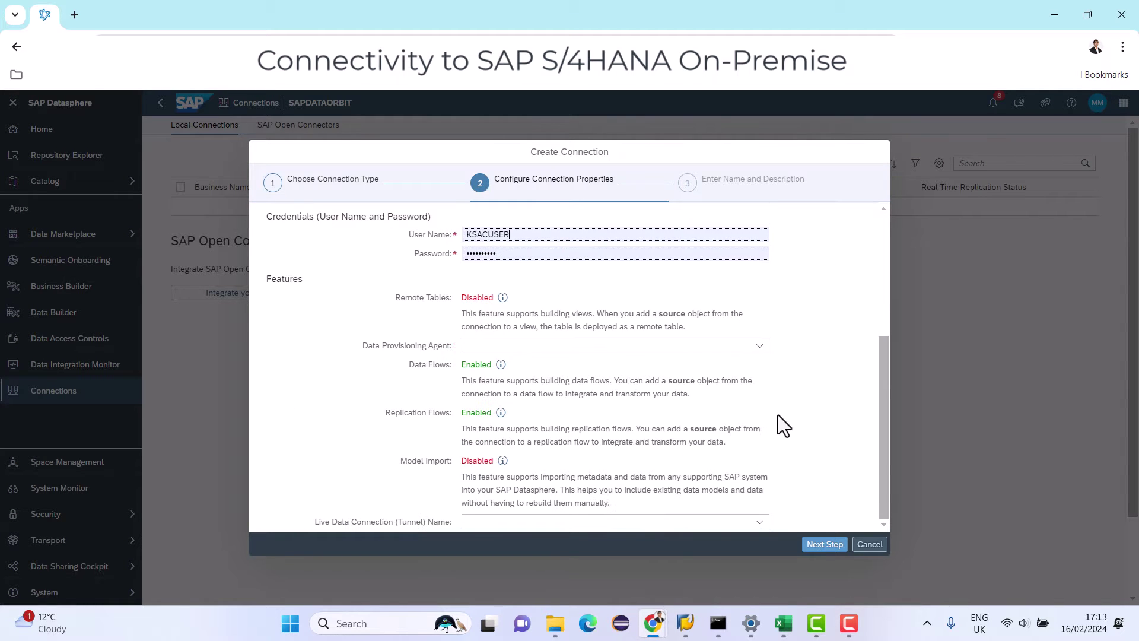
click(523, 347)
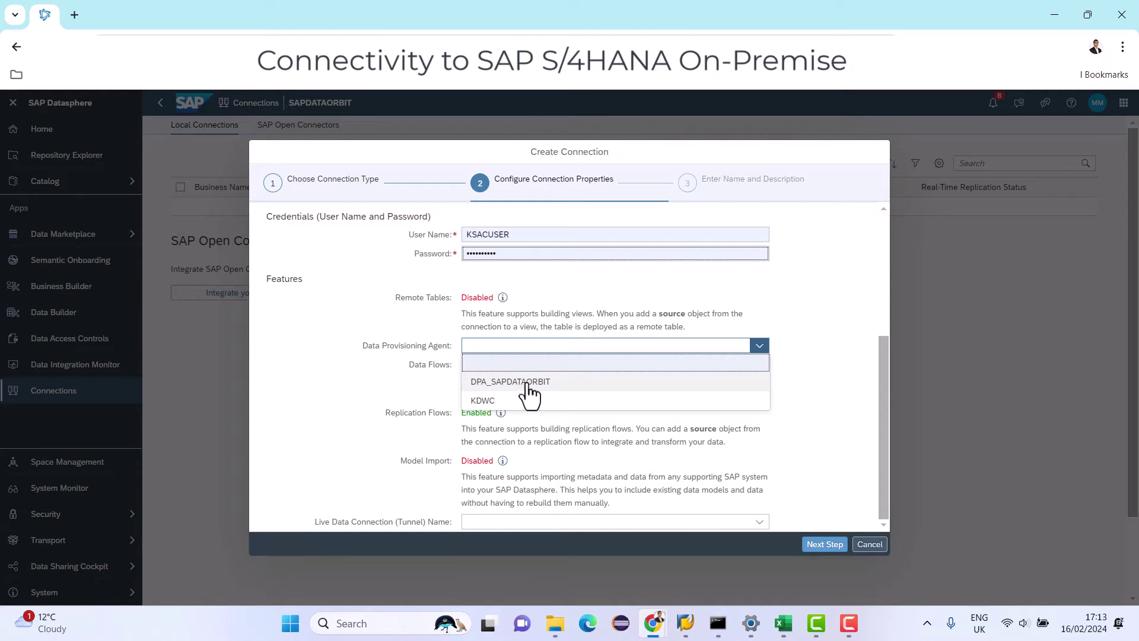
click(526, 383)
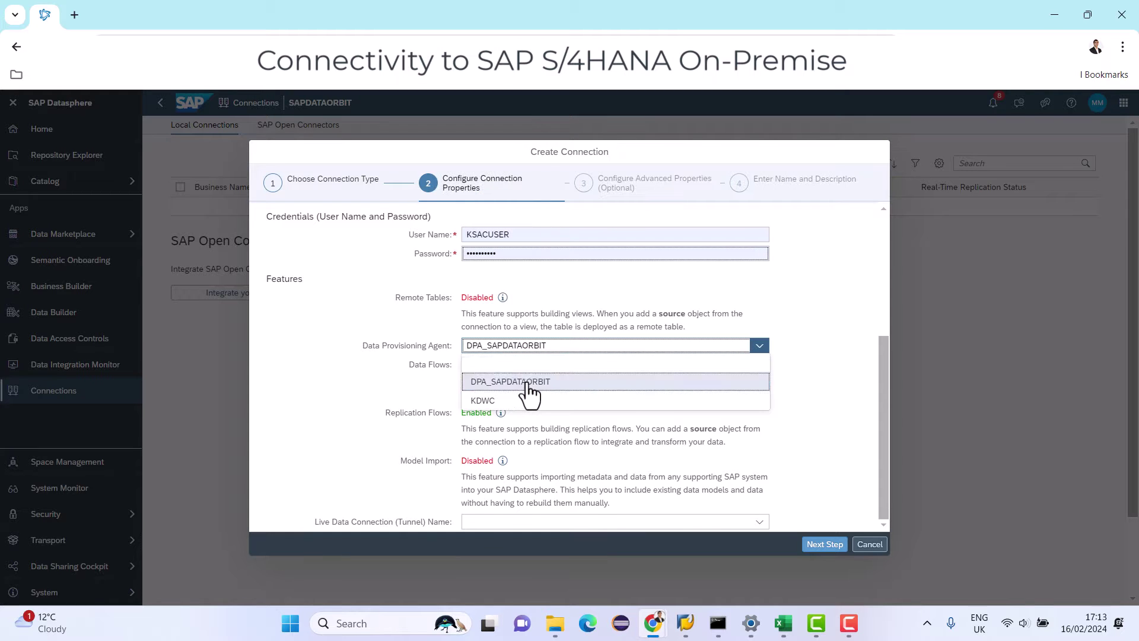
double_click(468, 299)
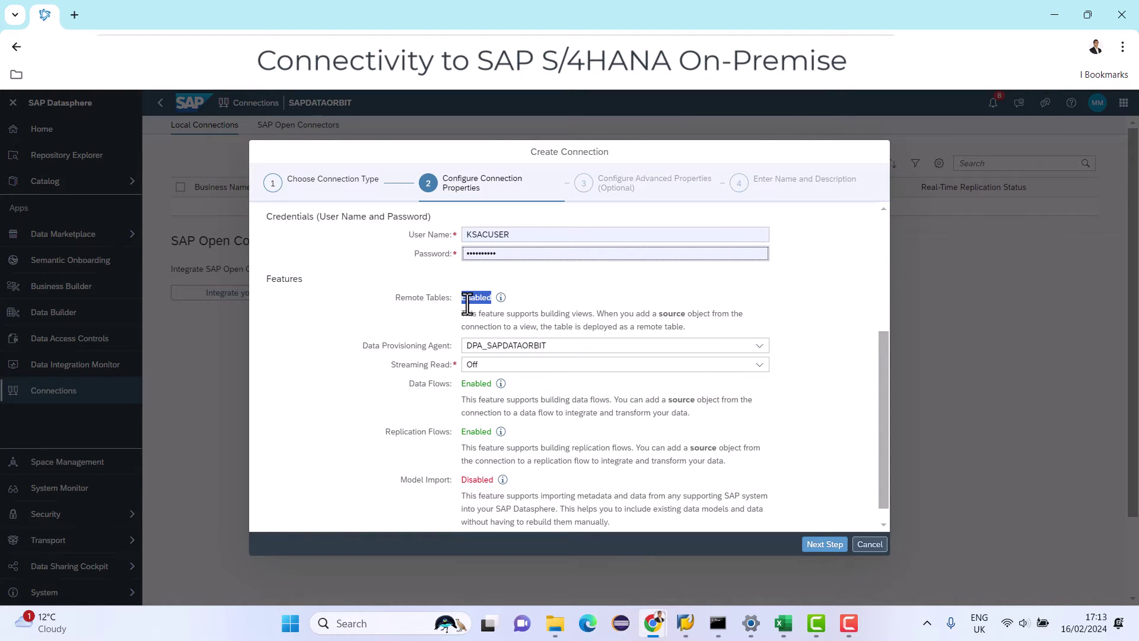
double_click(475, 384)
click(476, 397)
double_click(478, 432)
scroll(561, 442, down, 1)
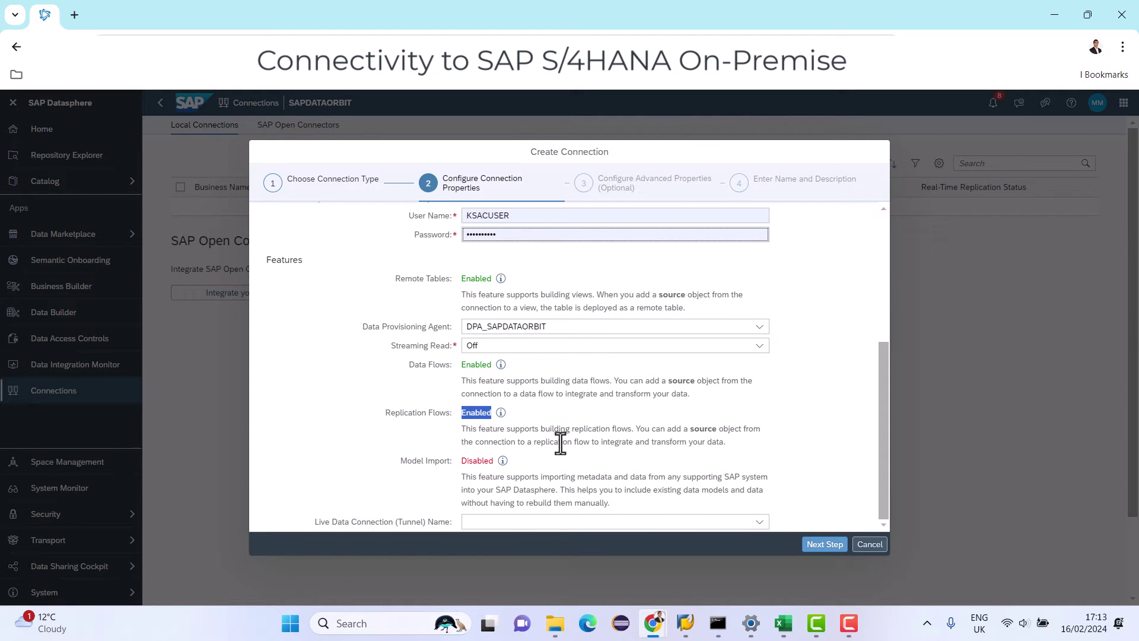
click(634, 480)
Keep the default advanced properties and create the connection with the business name S/4Hana OnPrem MV4.
click(823, 544)
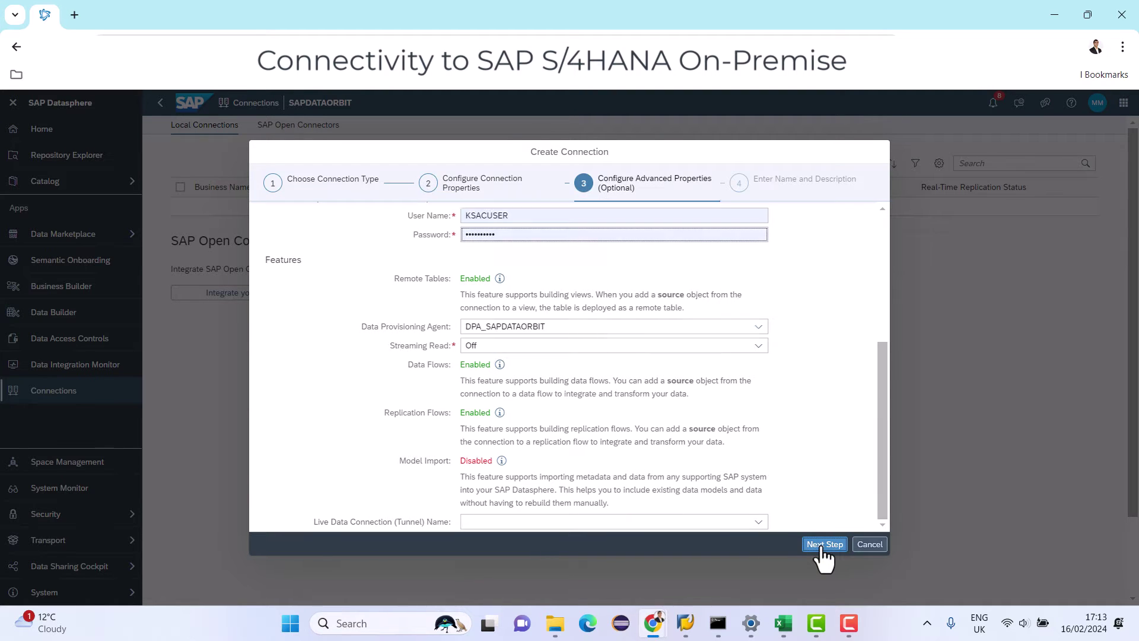
click(820, 545)
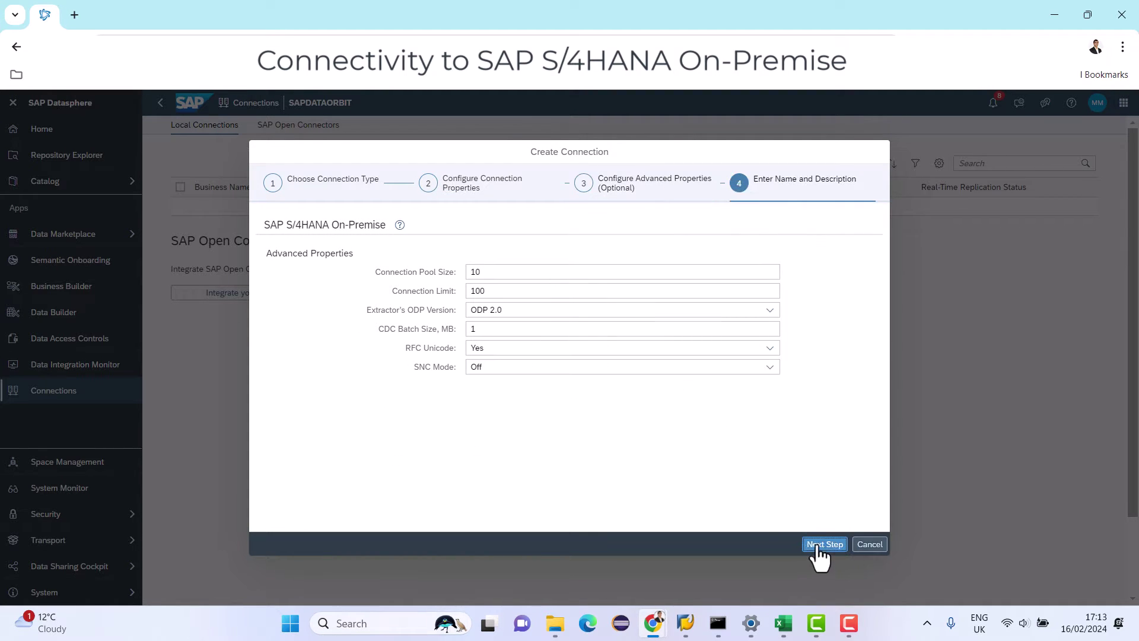
click(480, 273)
text(S/4Hana OnPrem MV4)
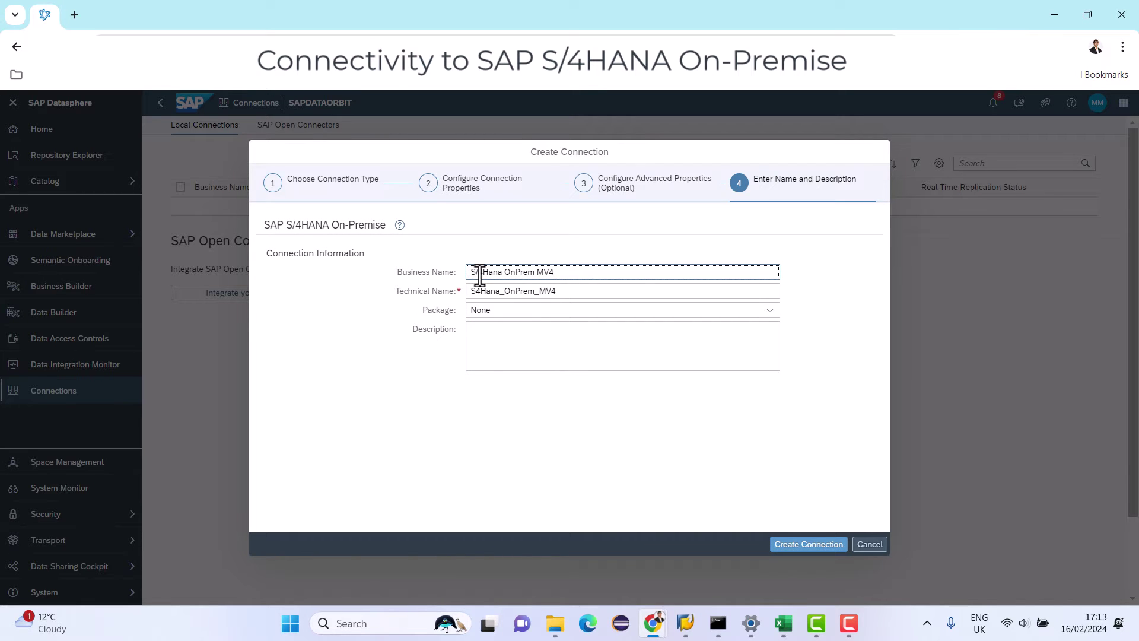
double_click(583, 272)
click(793, 553)
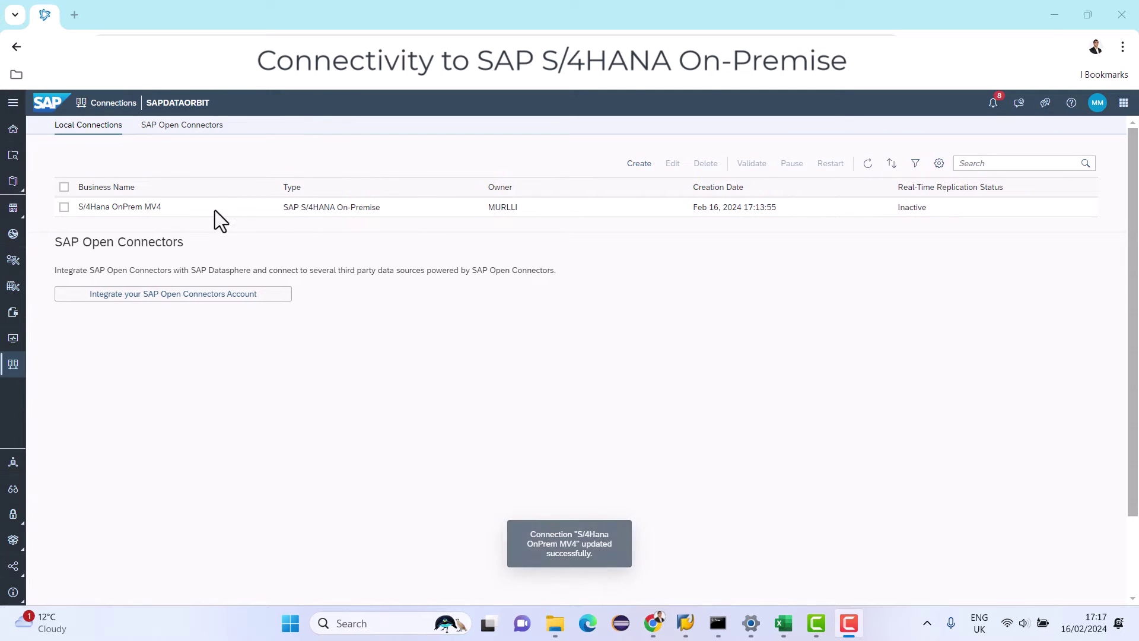
Validate the S/4Hana OnPrem MV4 connection.
click(64, 206)
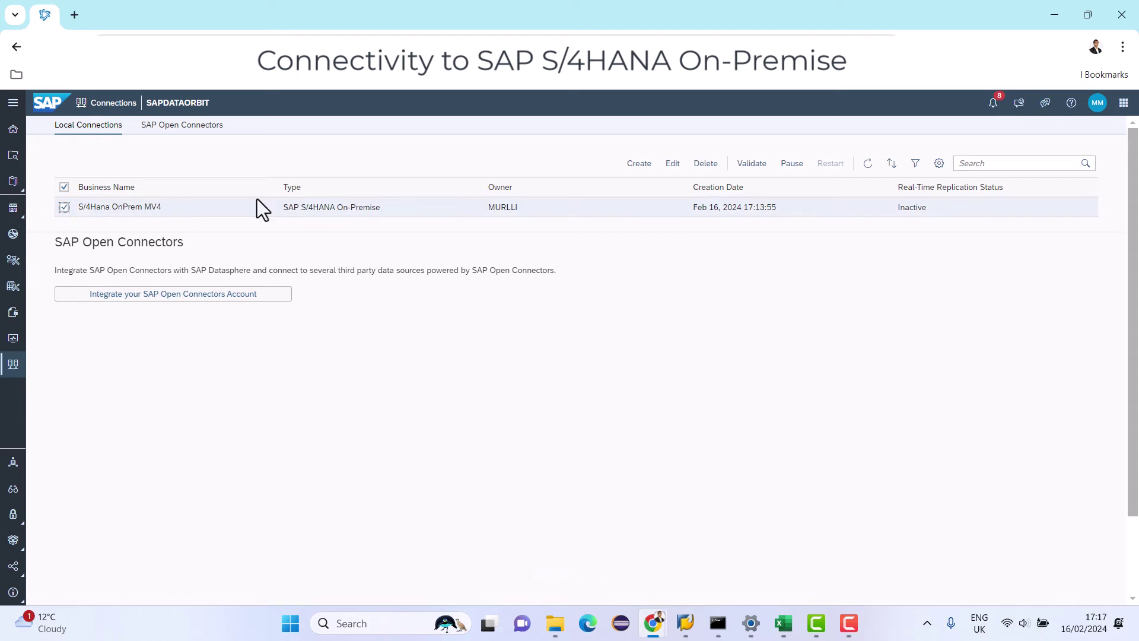
click(754, 167)
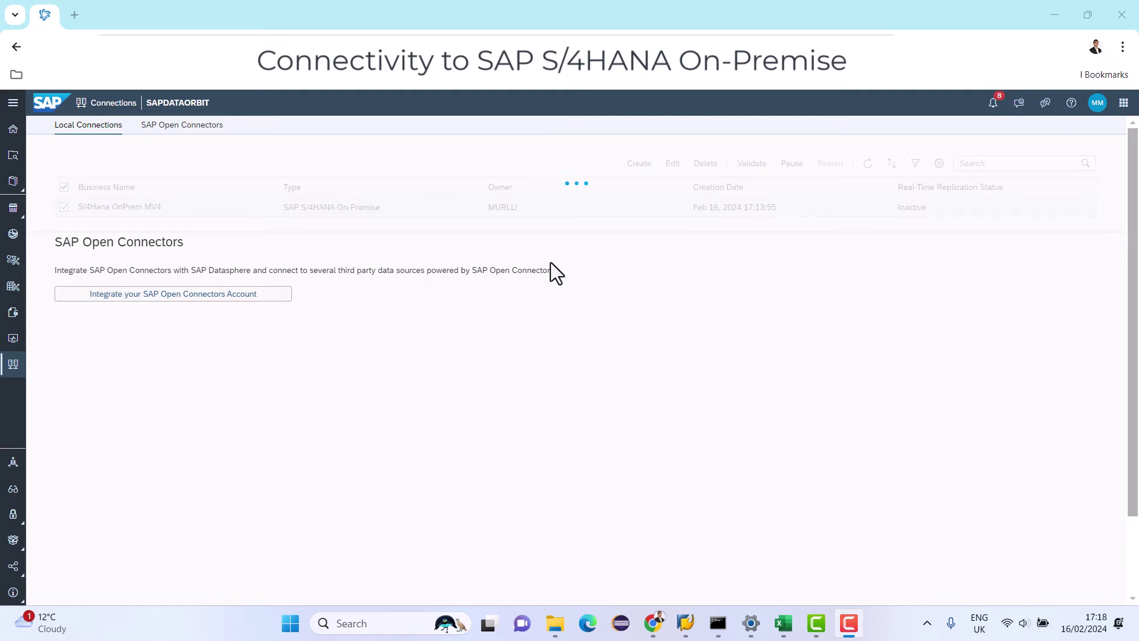
click(926, 623)
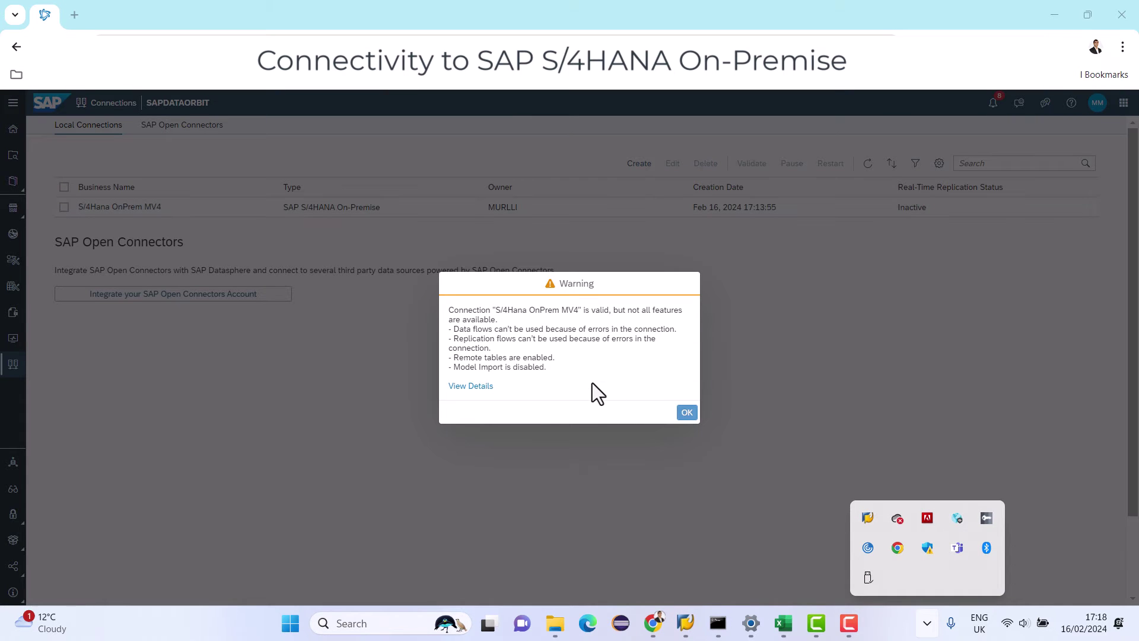
click(592, 382)
Review the detailed validation results for the connection's features, including remote tables, and dismiss the message.
click(463, 387)
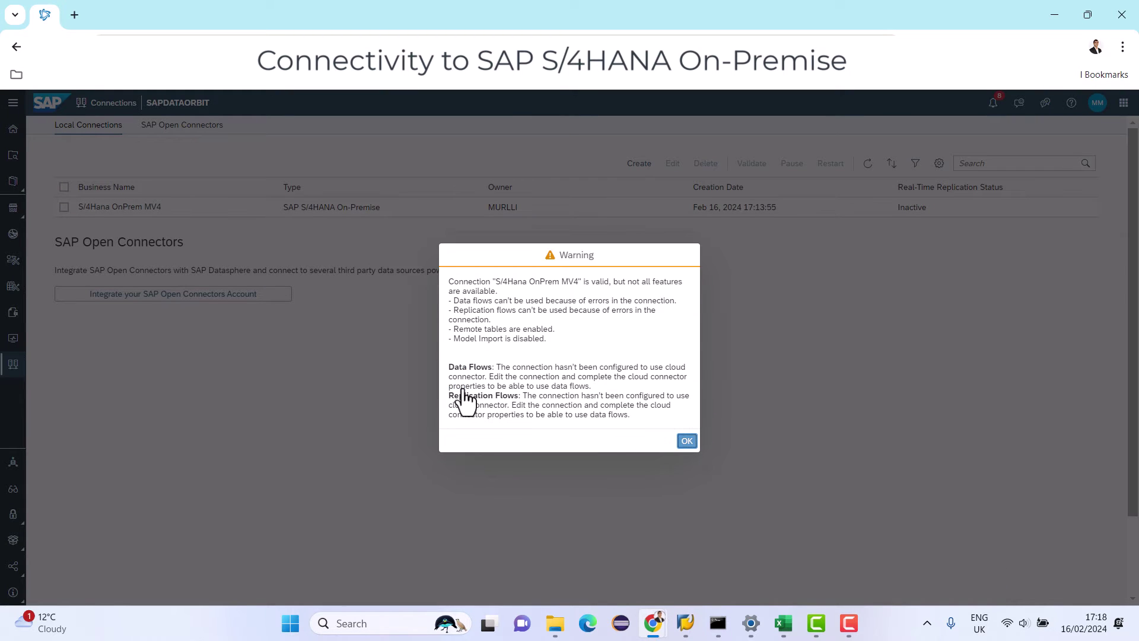
drag(449, 280, 528, 336)
click(573, 343)
drag(452, 331, 572, 326)
click(544, 335)
click(687, 443)
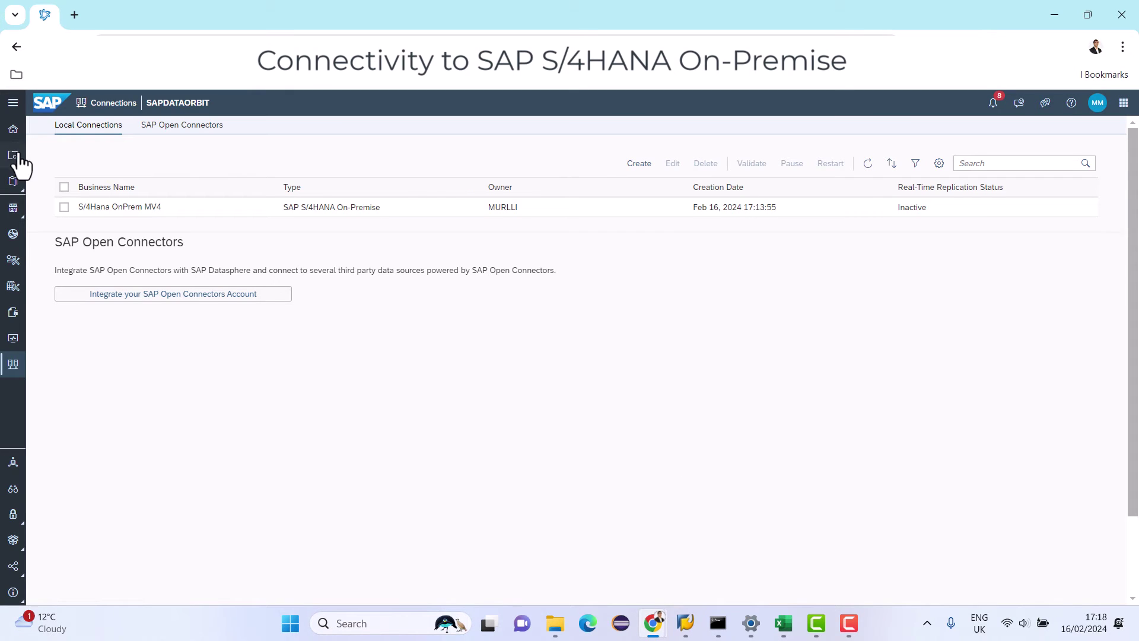
Go to the Data Builder and start importing remote tables from the S/4Hana OnPrem MV4 connection.
click(14, 104)
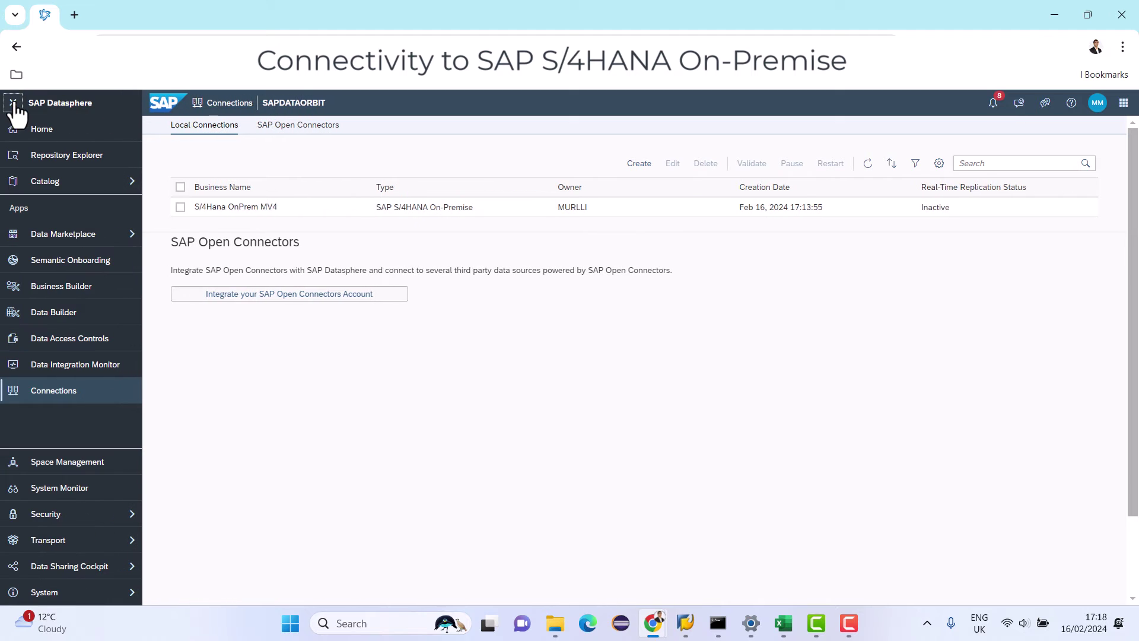
click(40, 315)
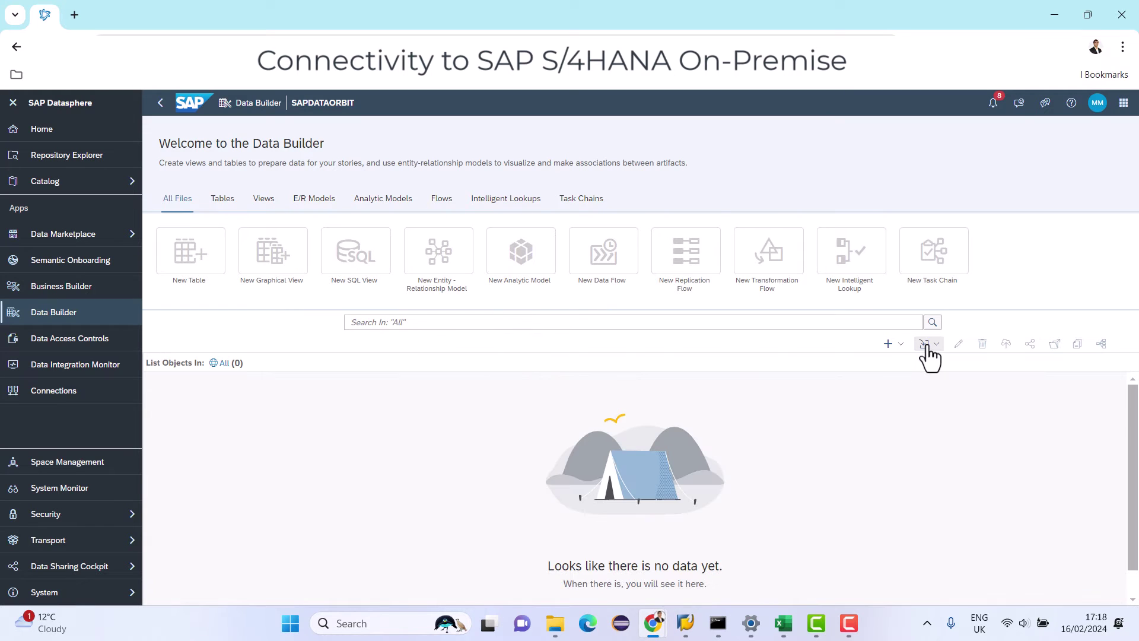
click(926, 344)
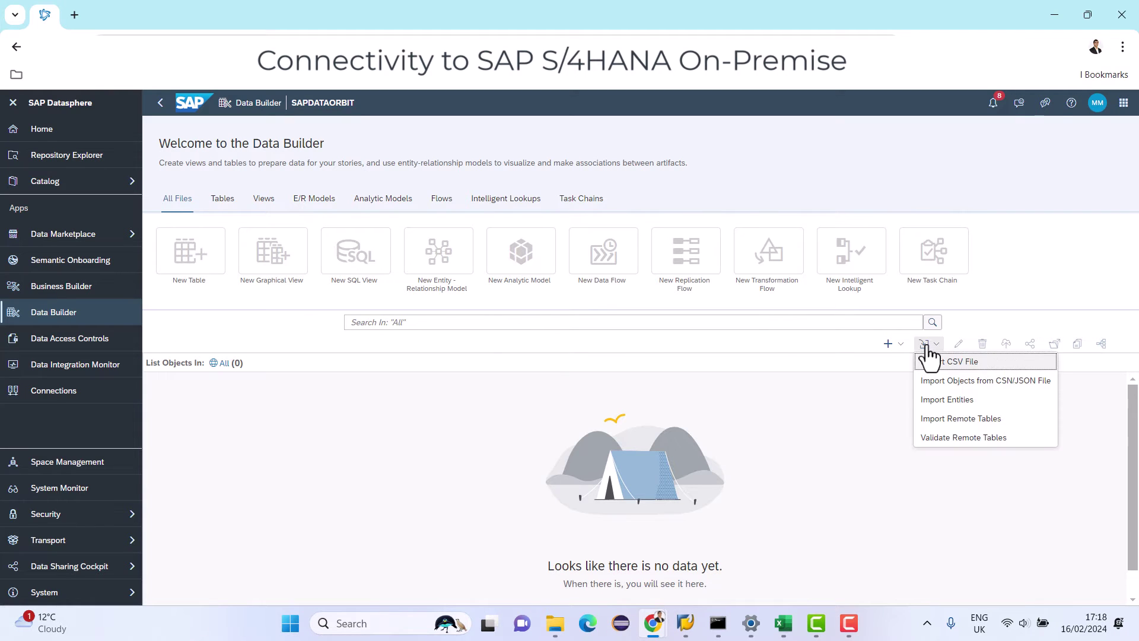
click(963, 423)
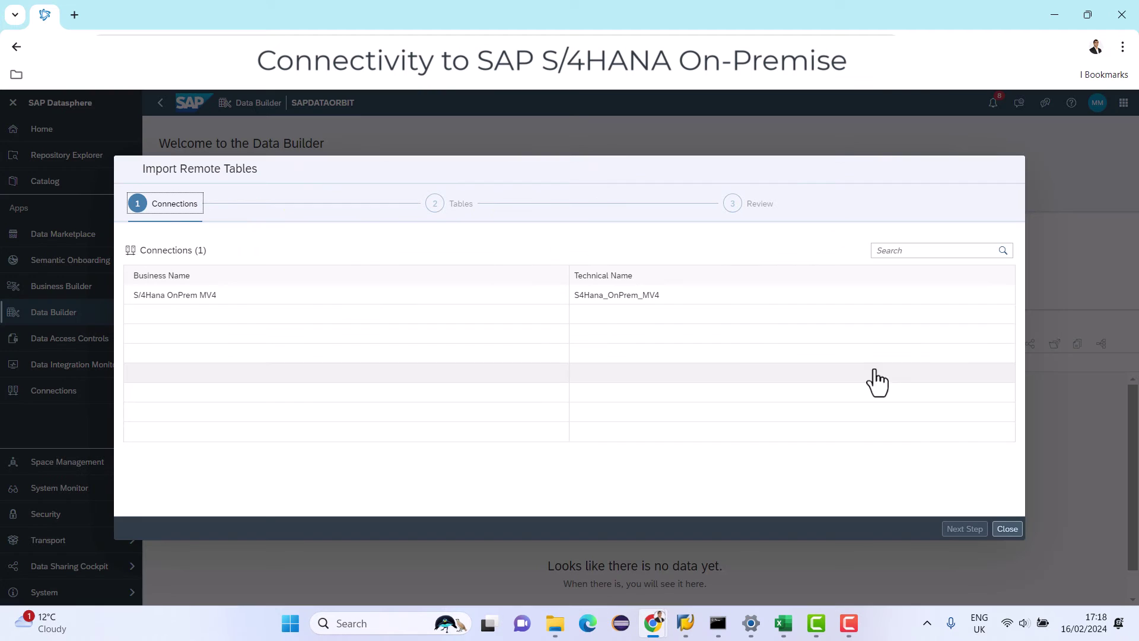
click(151, 300)
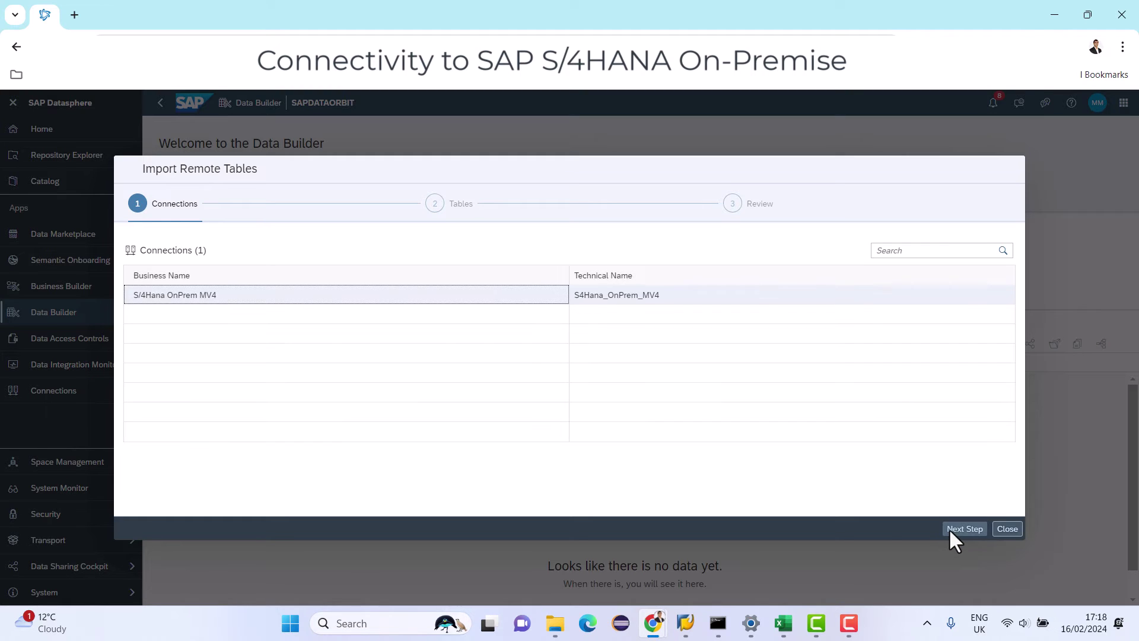
click(951, 528)
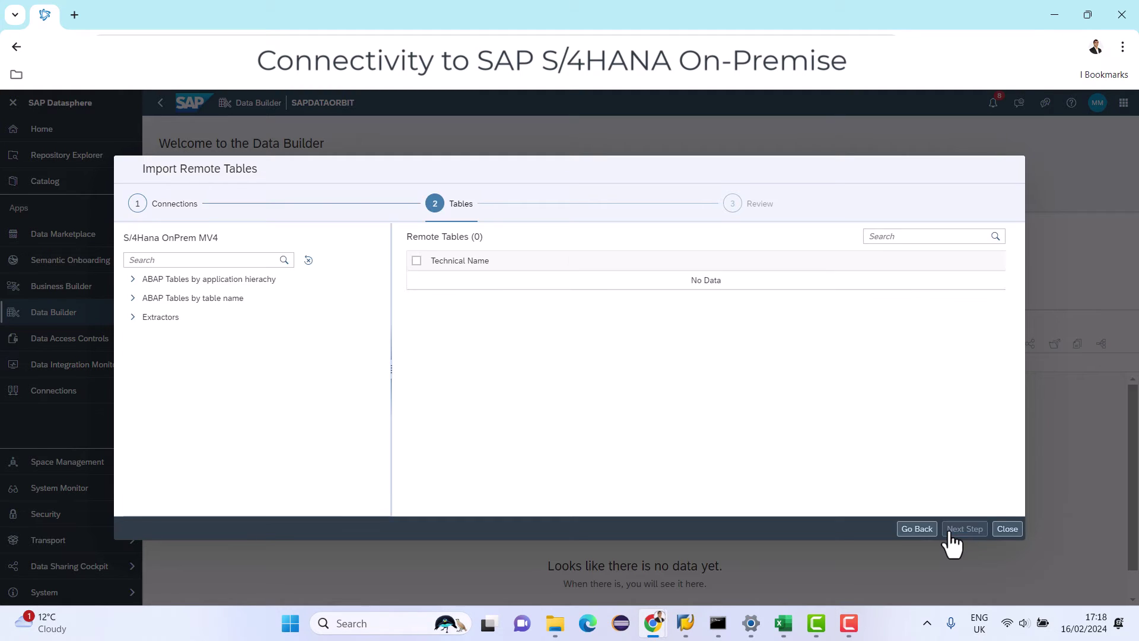
Browse the ABAP tables by table name and list the remote tables in the MA group under M.
click(134, 303)
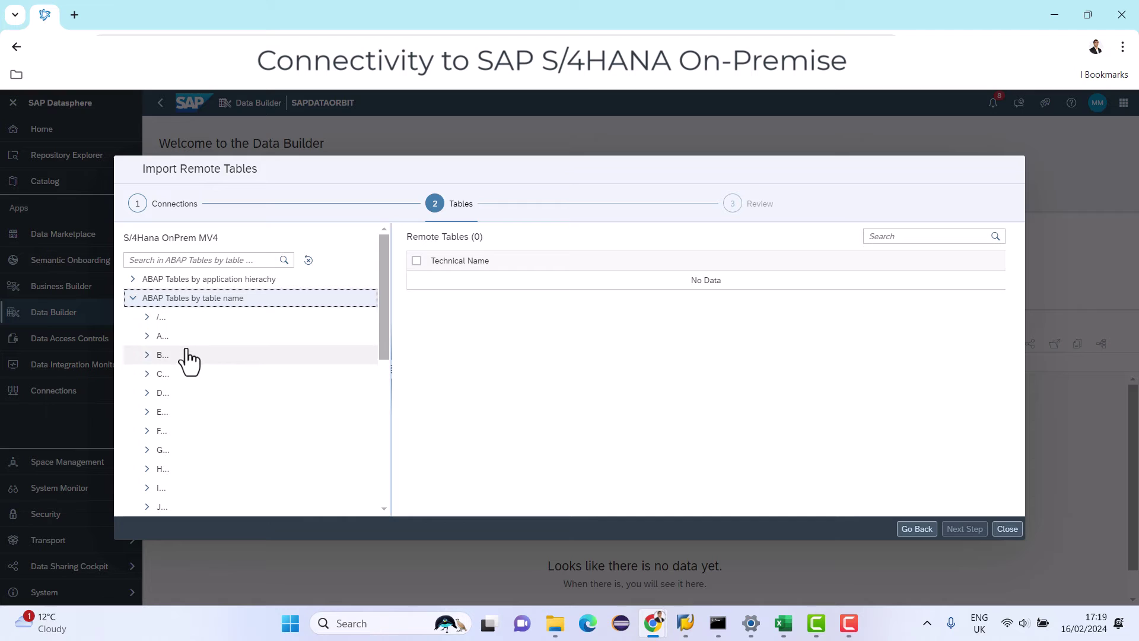
scroll(186, 360, down, 5)
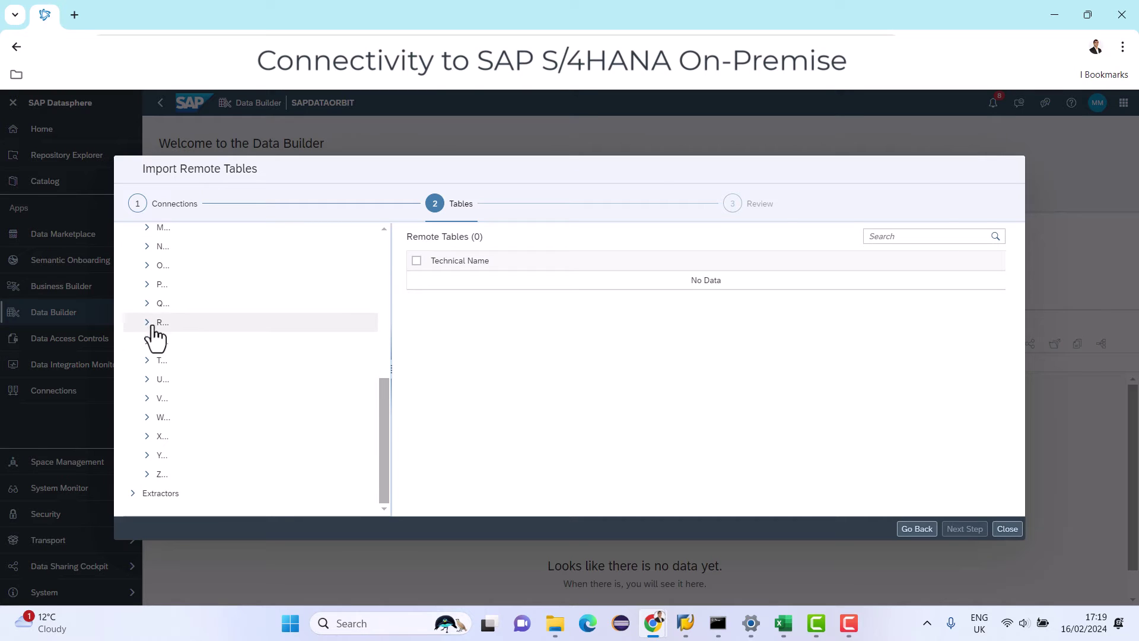
click(148, 228)
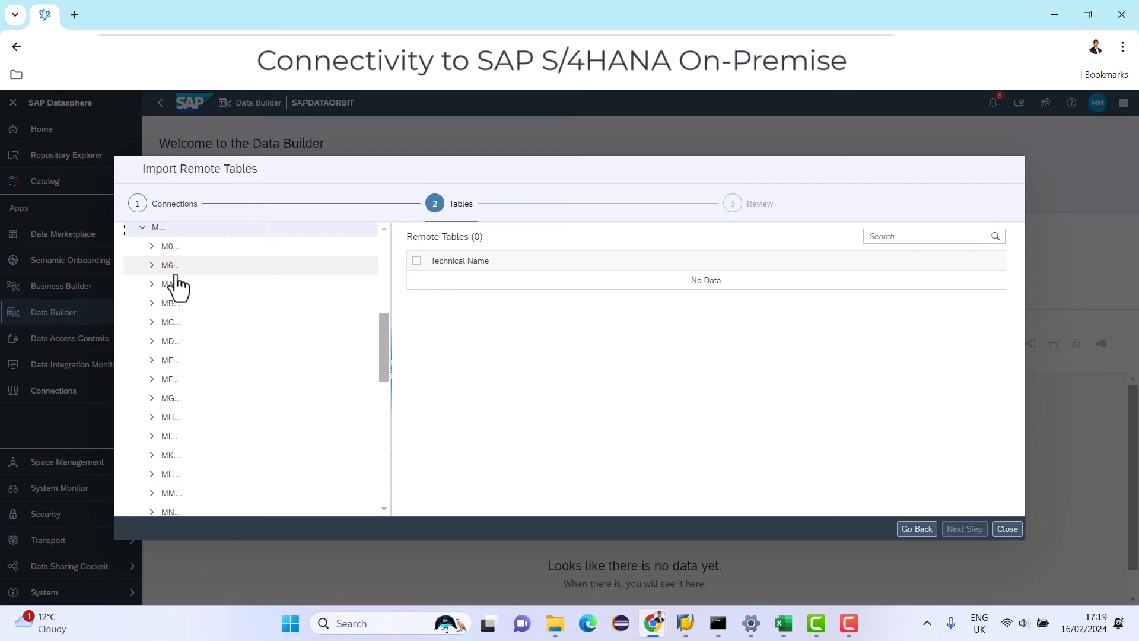
click(168, 288)
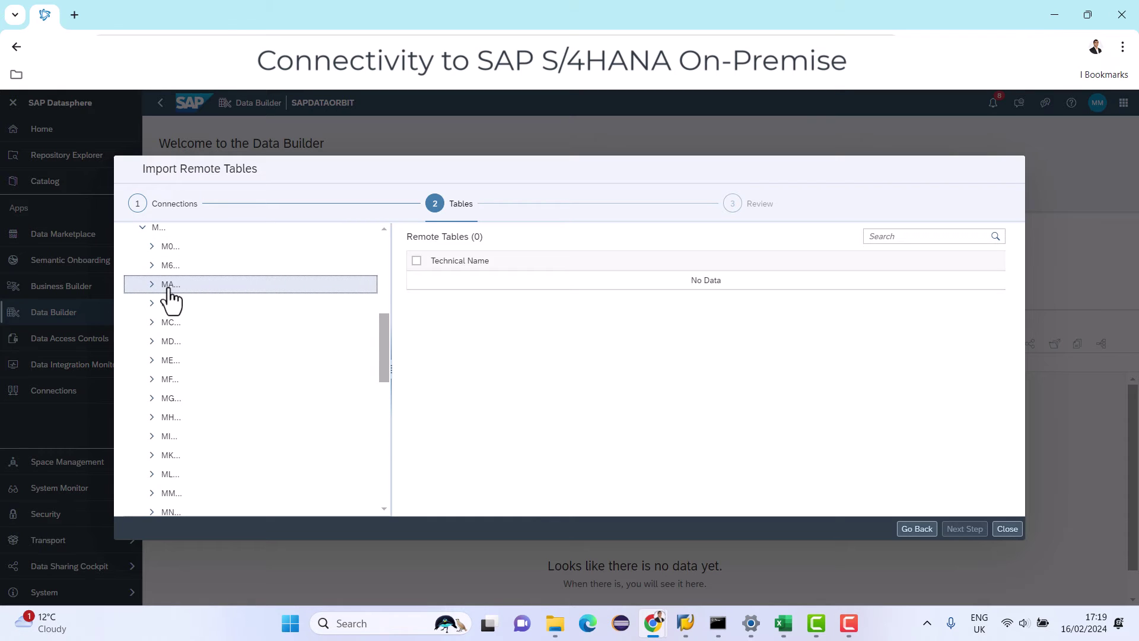
Search the remote tables for MARA and select MARA - General Material Data for import.
click(893, 236)
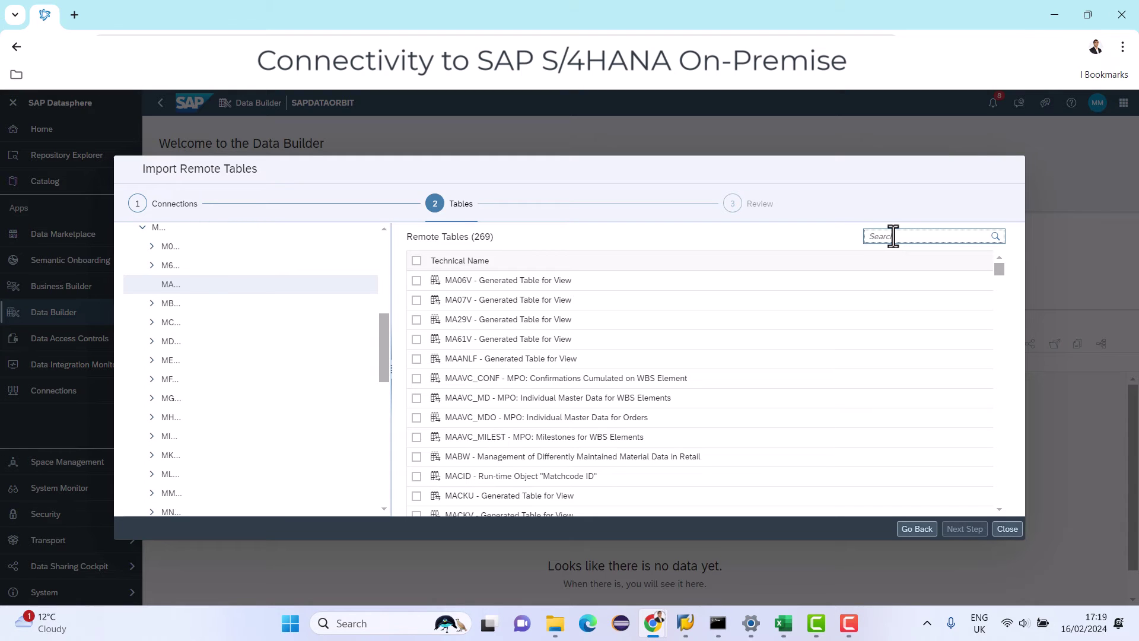
text(MARA)
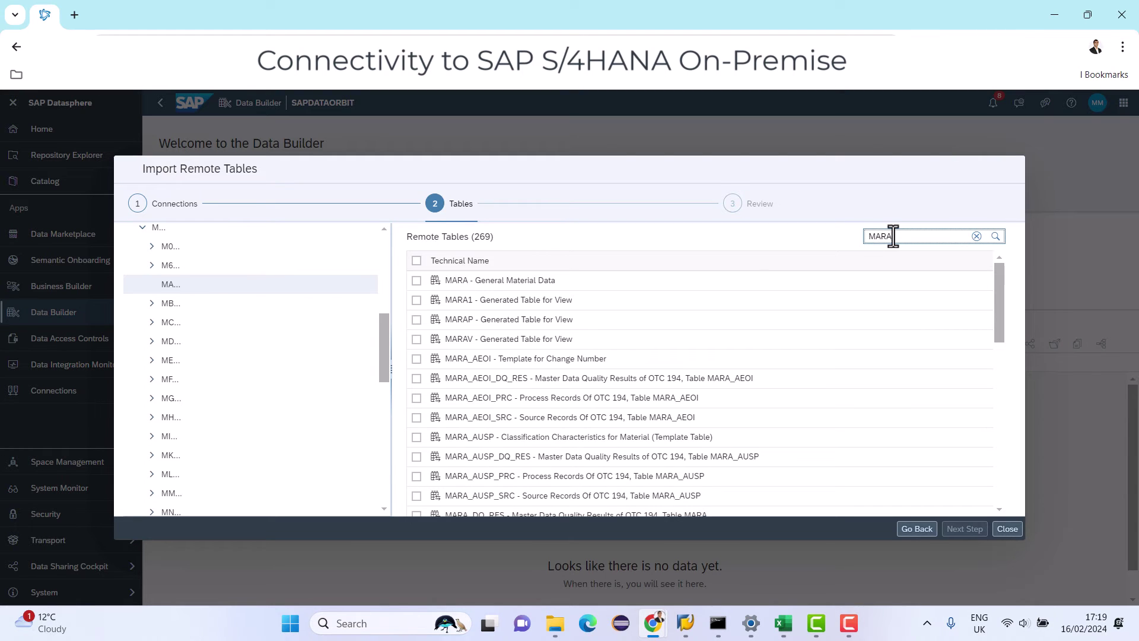
click(497, 285)
click(416, 281)
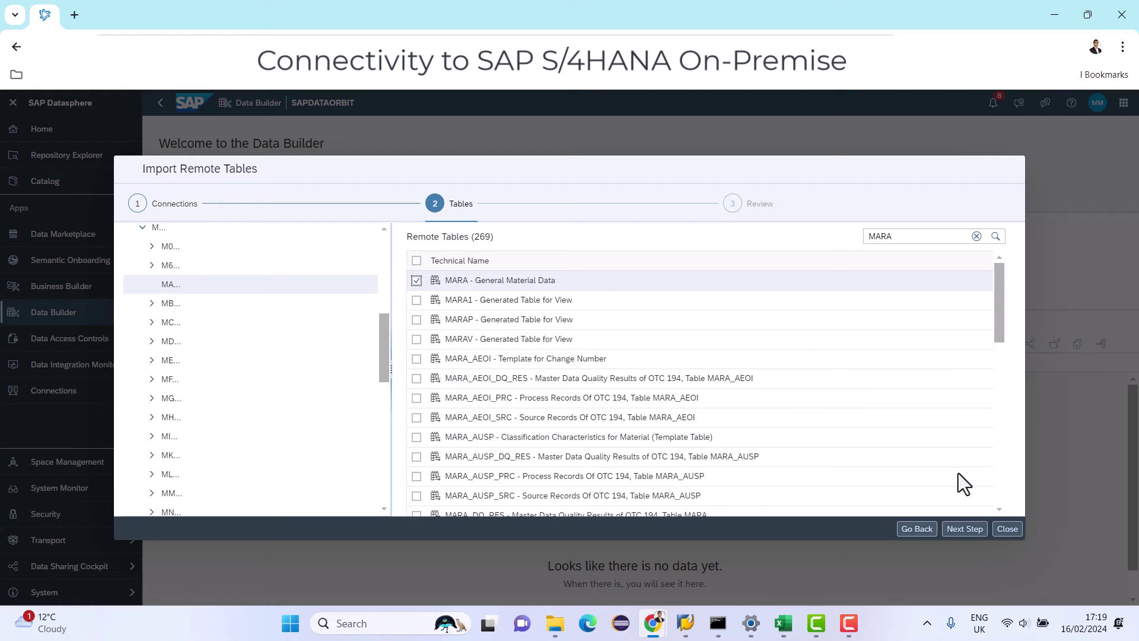
Import and deploy the MARA table with the business name General Material Data, check its import status, and close the import wizard.
click(965, 529)
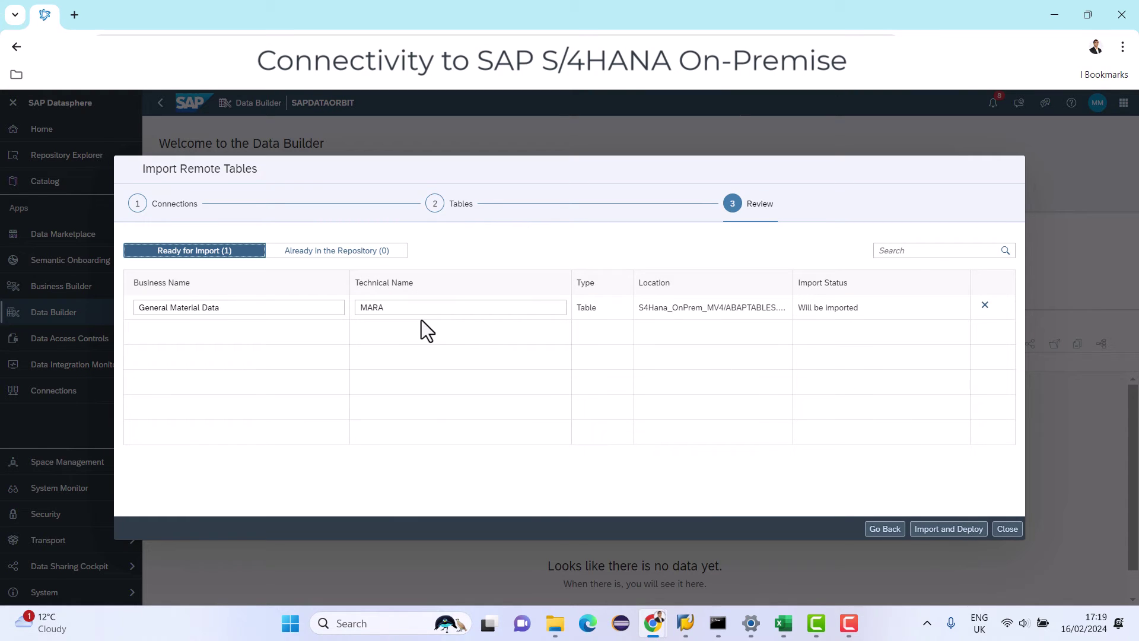
click(940, 530)
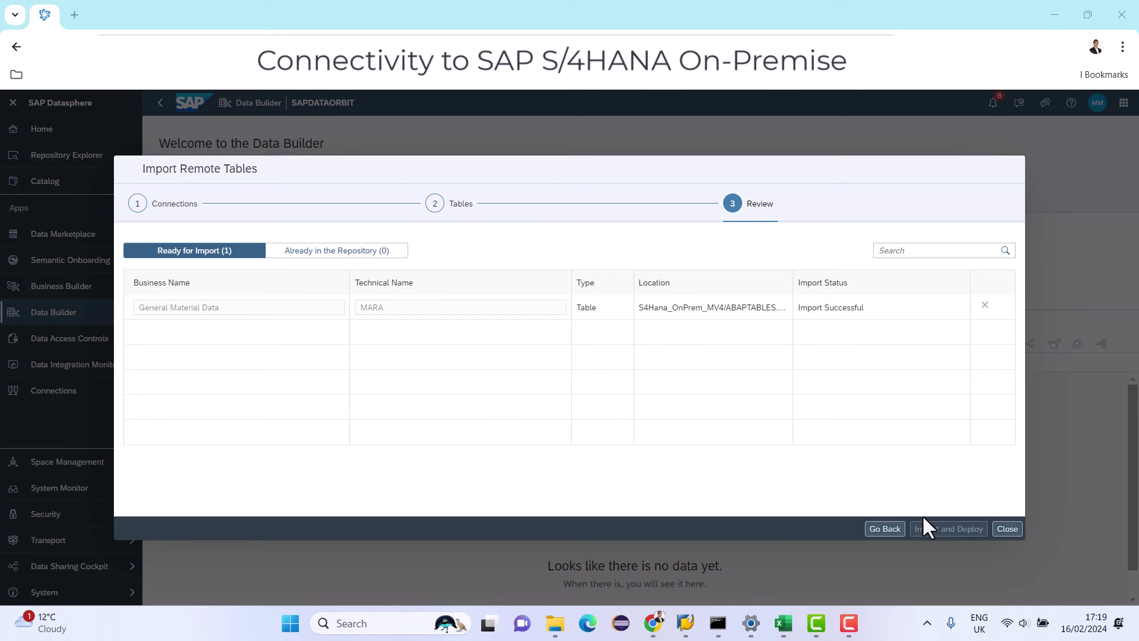
drag(799, 307, 884, 312)
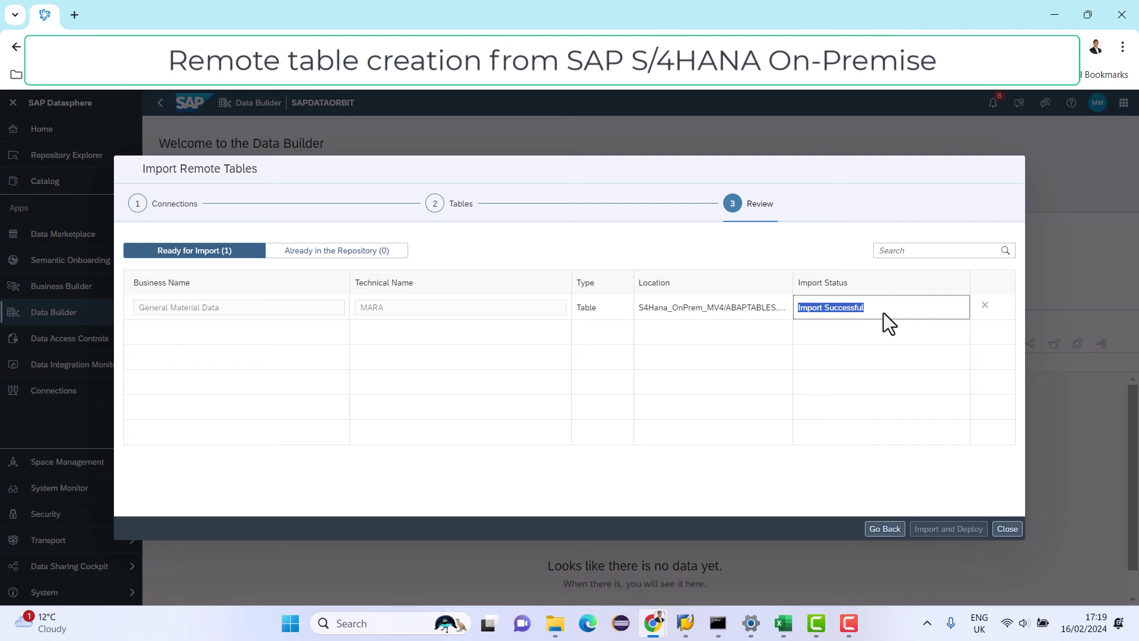
click(1007, 528)
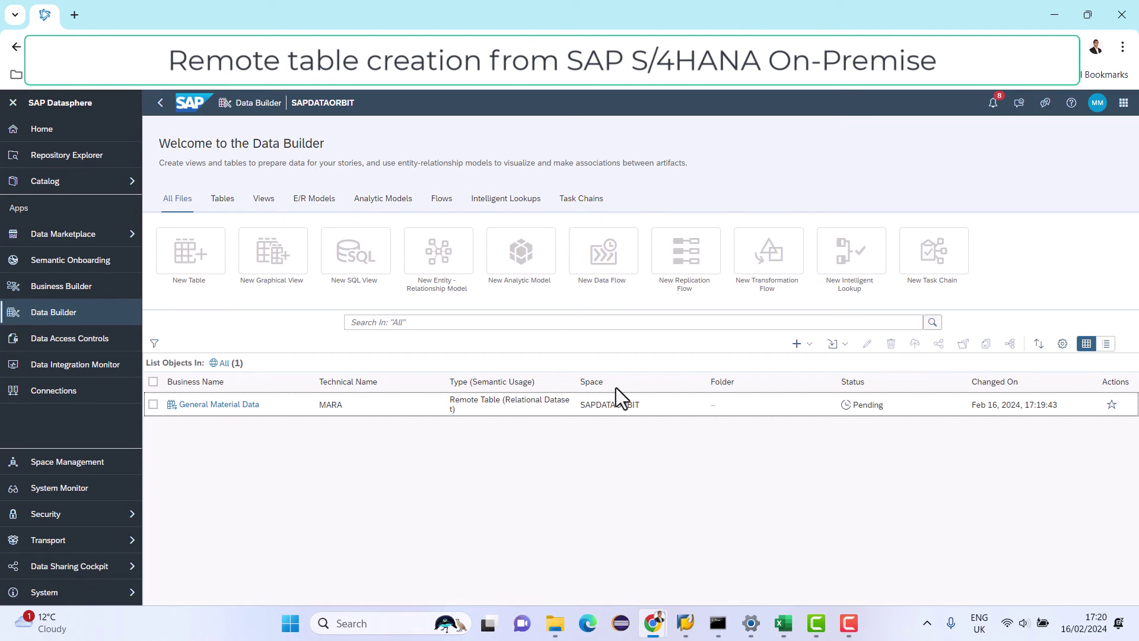
Open the General Material Data remote table and check its deployment status.
click(243, 406)
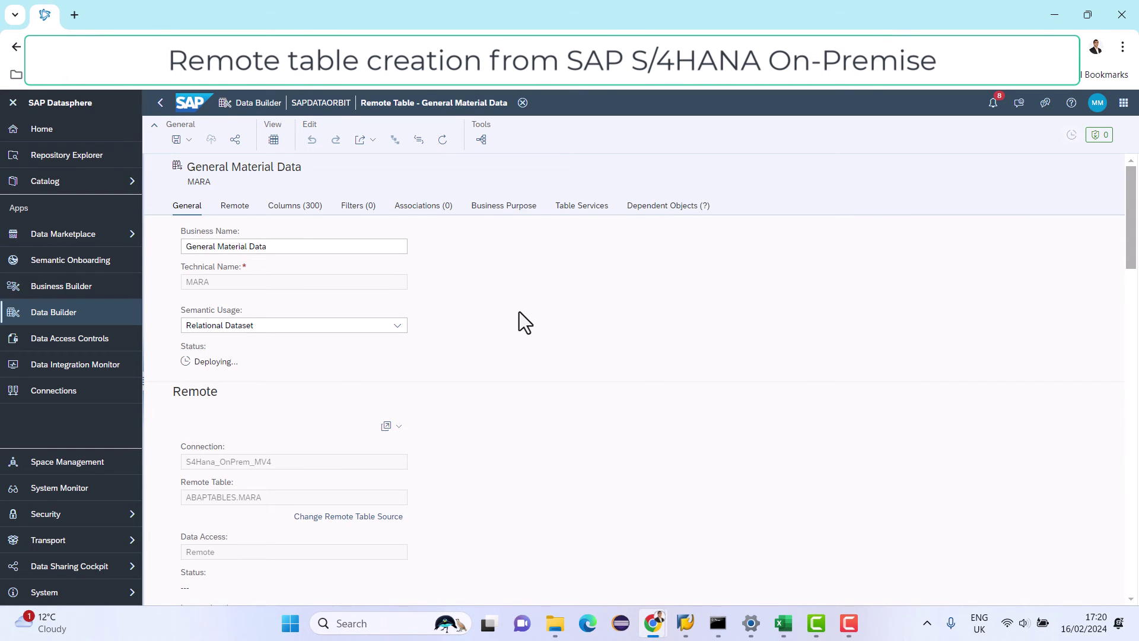
drag(200, 361, 244, 360)
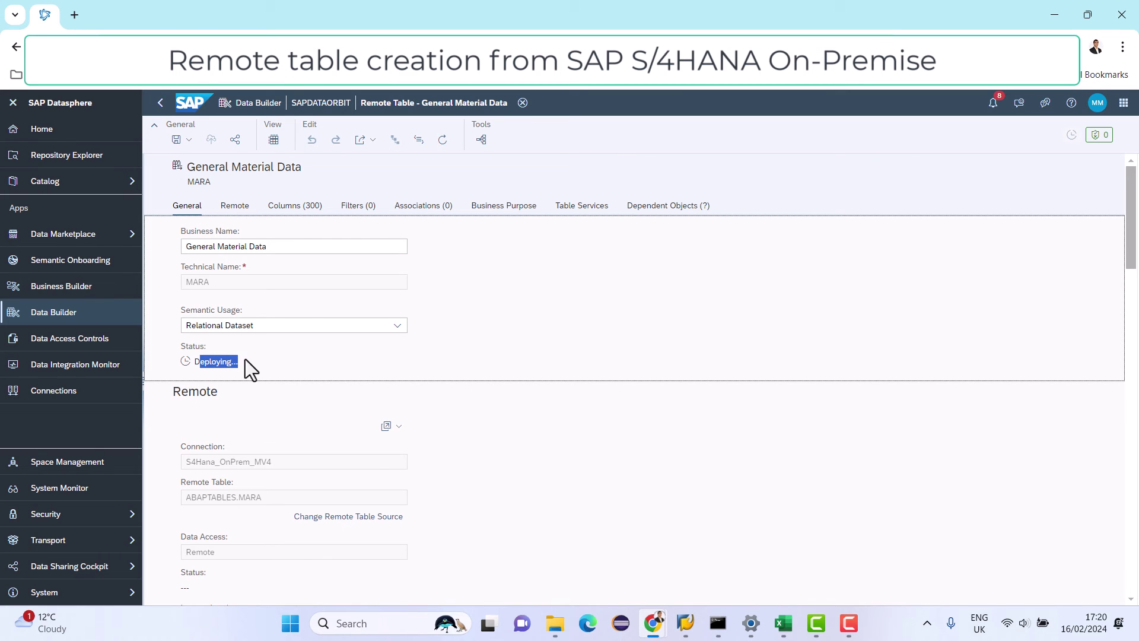
click(206, 359)
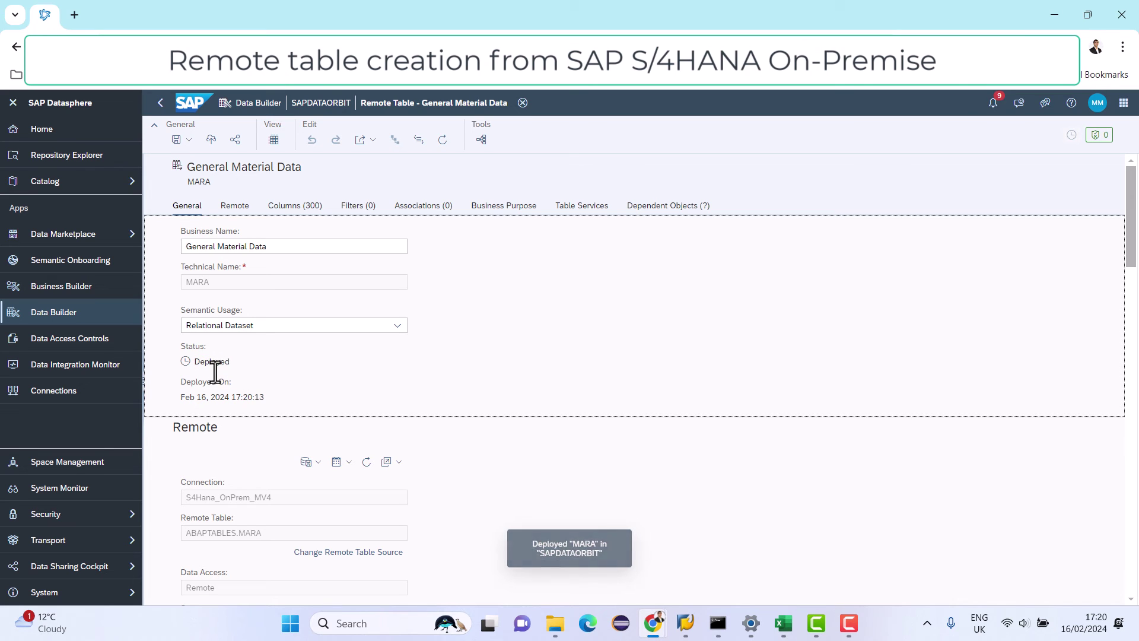
Preview the records of the General Material Data table in an enlarged data viewer, then close the table.
click(274, 143)
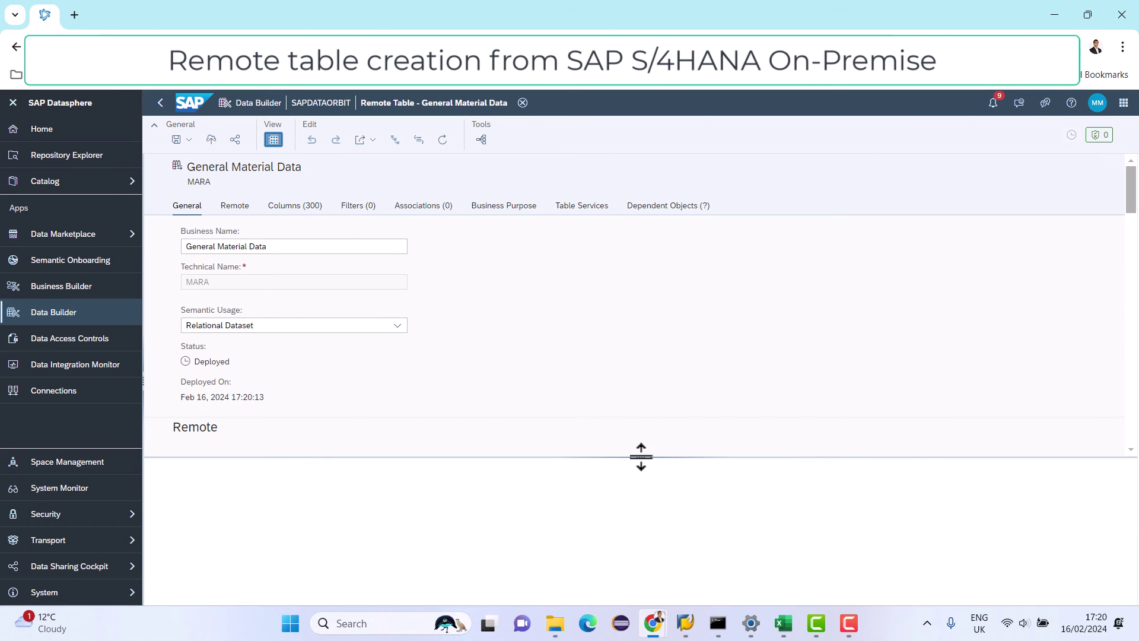
drag(642, 457, 623, 357)
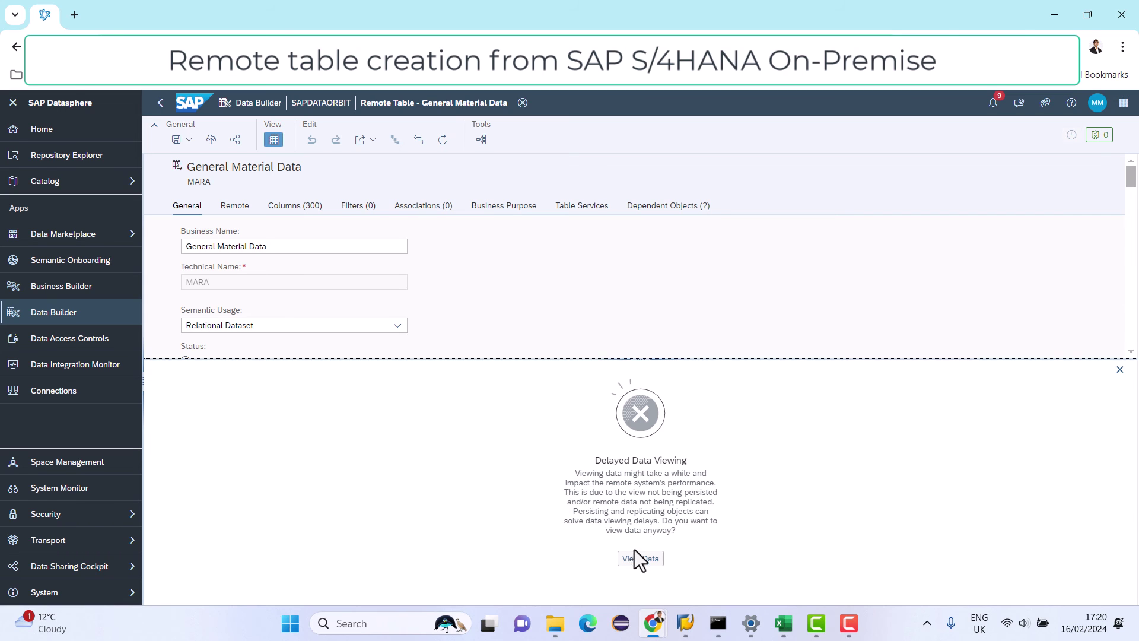
click(641, 559)
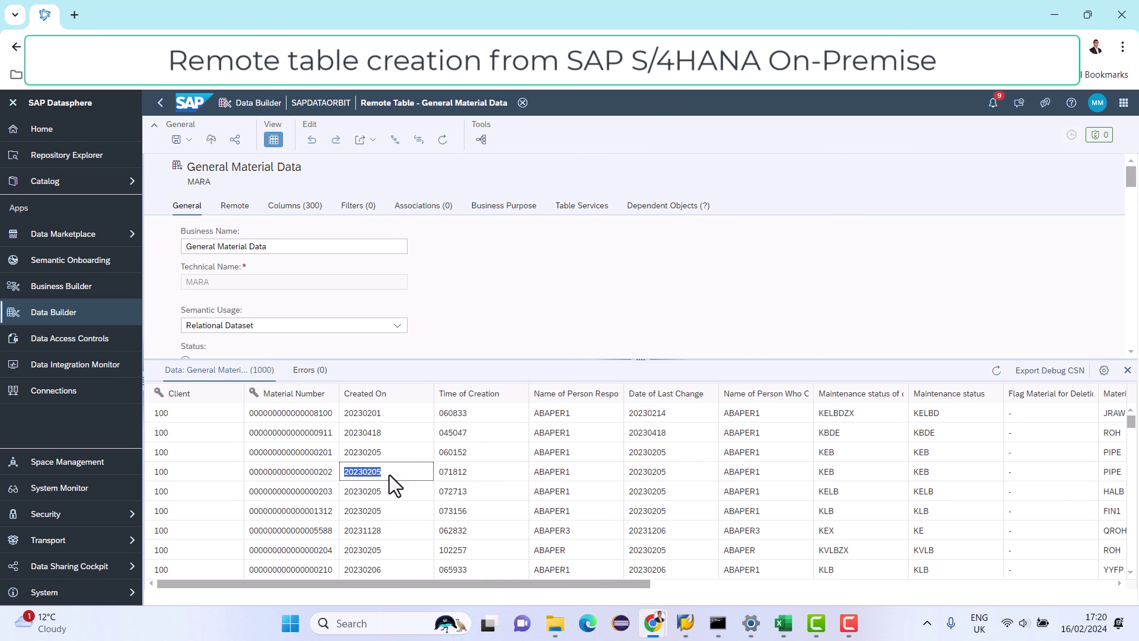
click(460, 307)
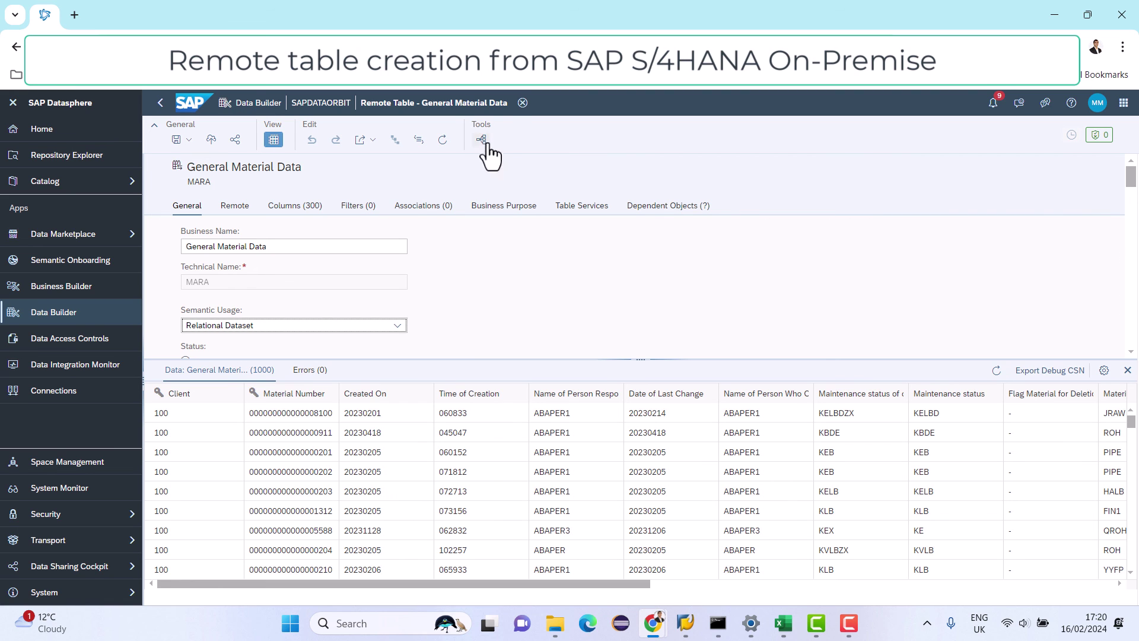
click(522, 103)
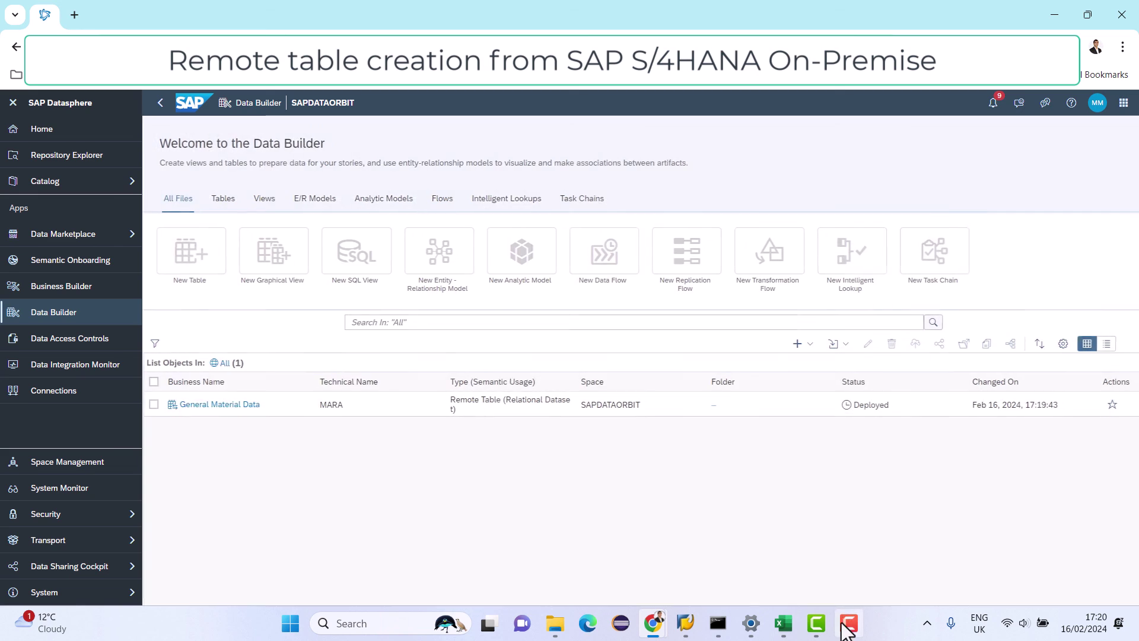